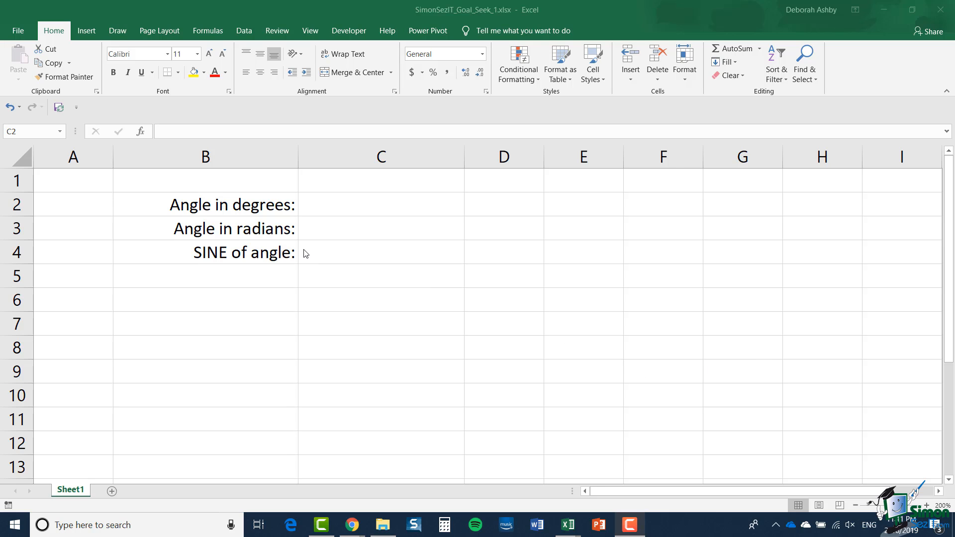
# Enter 30 as the angle in degrees in C2
pyautogui.click(372, 208)
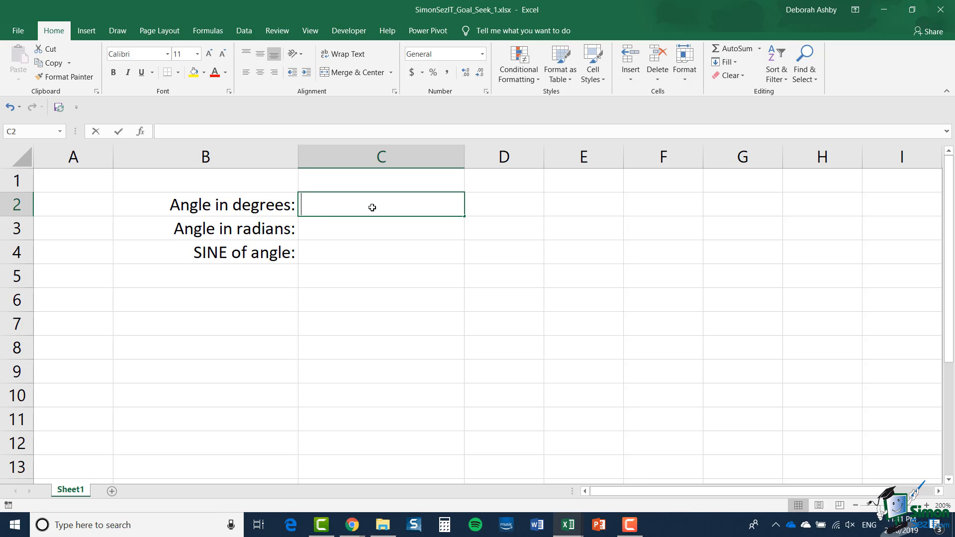
pyautogui.write('30')
pyautogui.press('Return')
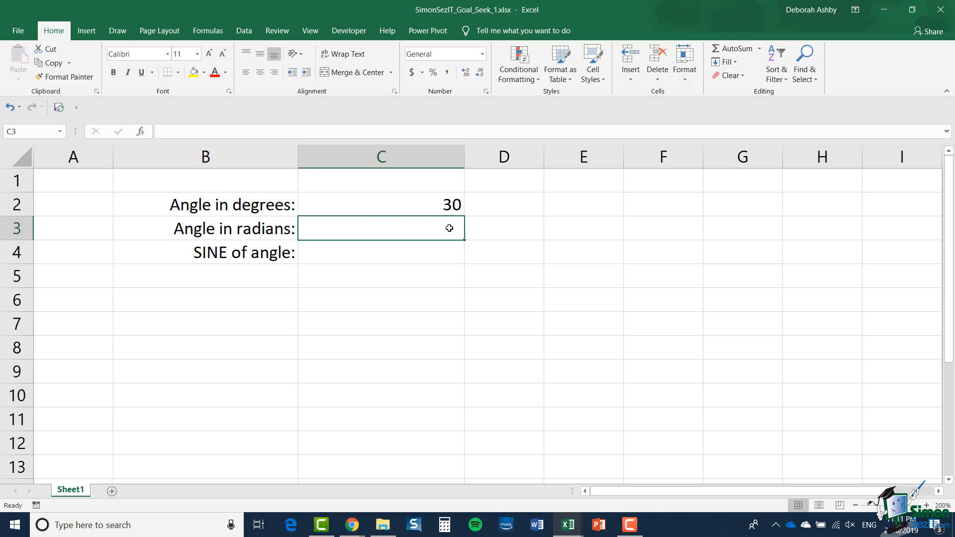
# Enter the formula =C2*PI()/180 in C3 to convert the angle to radians
pyautogui.write('=')
pyautogui.click(444, 207)
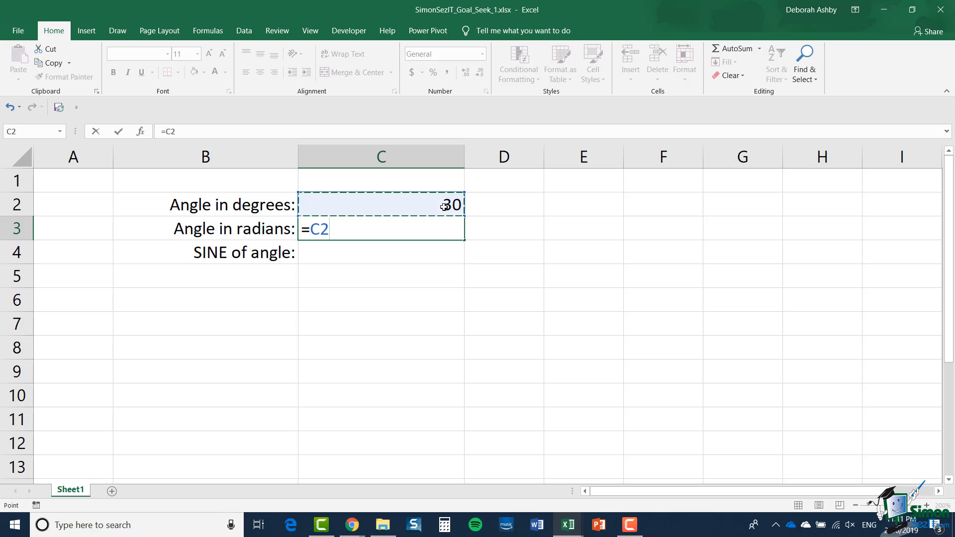
pyautogui.write('*')
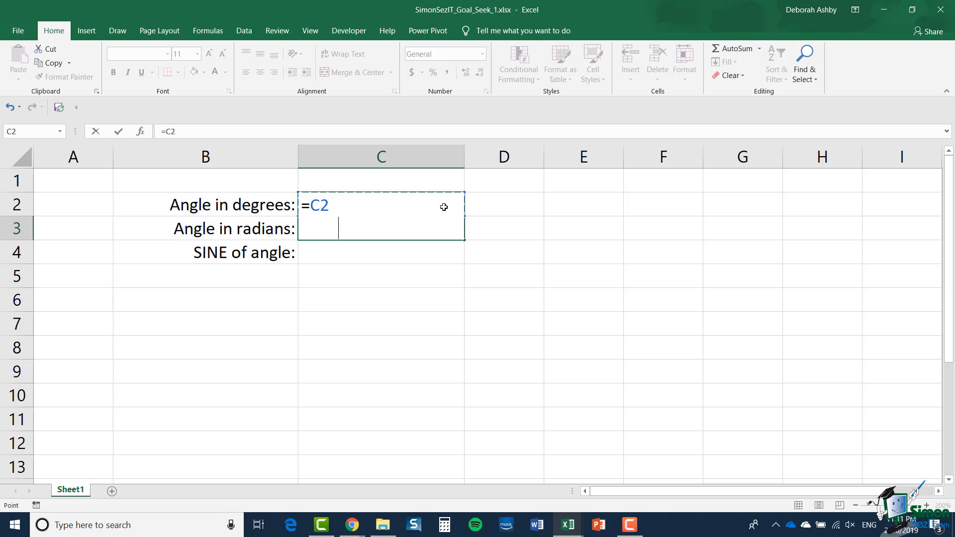
pyautogui.write('PI')
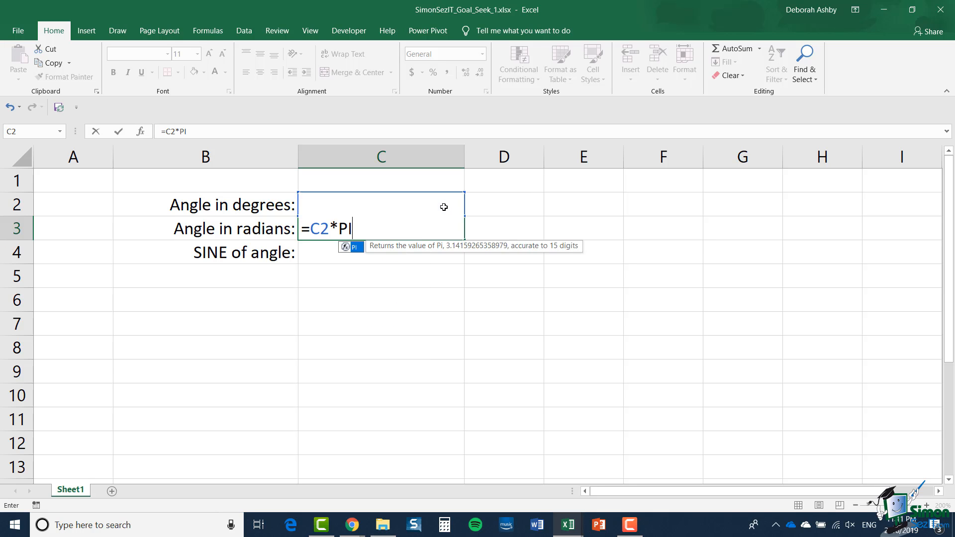
pyautogui.write('()')
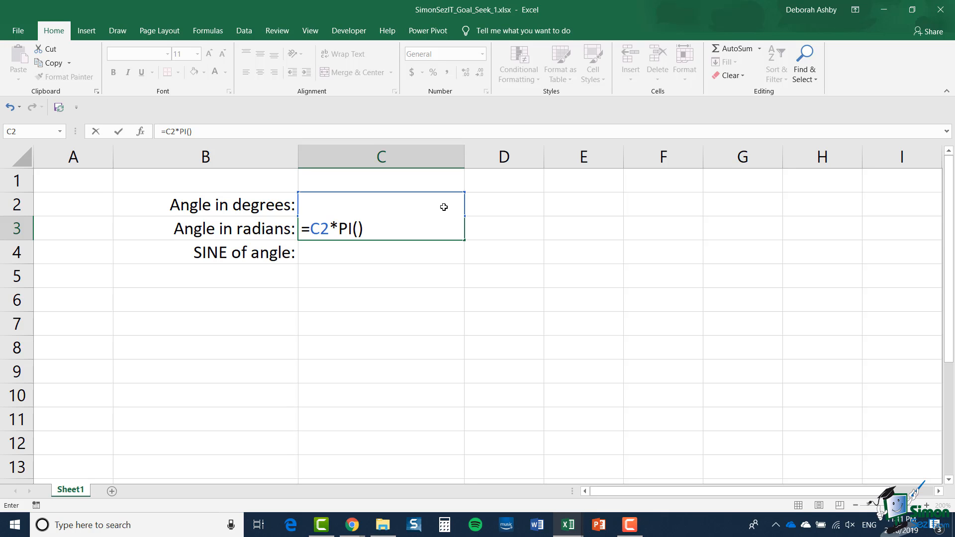
pyautogui.write('/180')
pyautogui.press('Return')
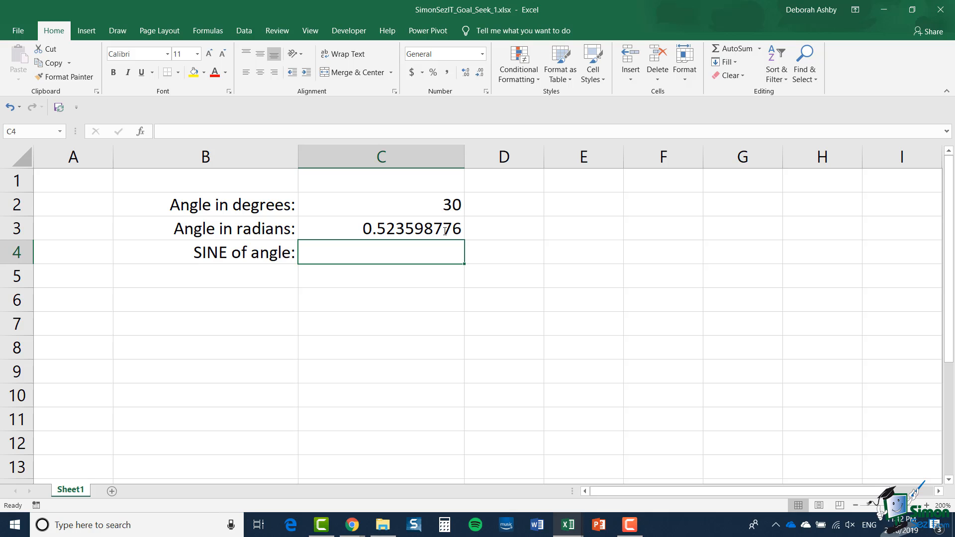
# Enter the formula =SIN(C3) in C4 to calculate the sine of the angle
pyautogui.write('=SIN(')
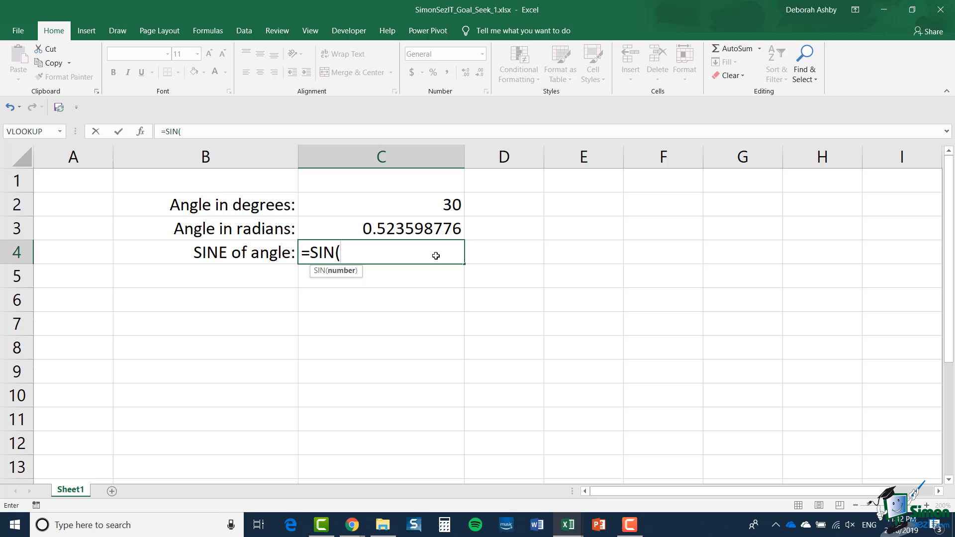
pyautogui.click(434, 225)
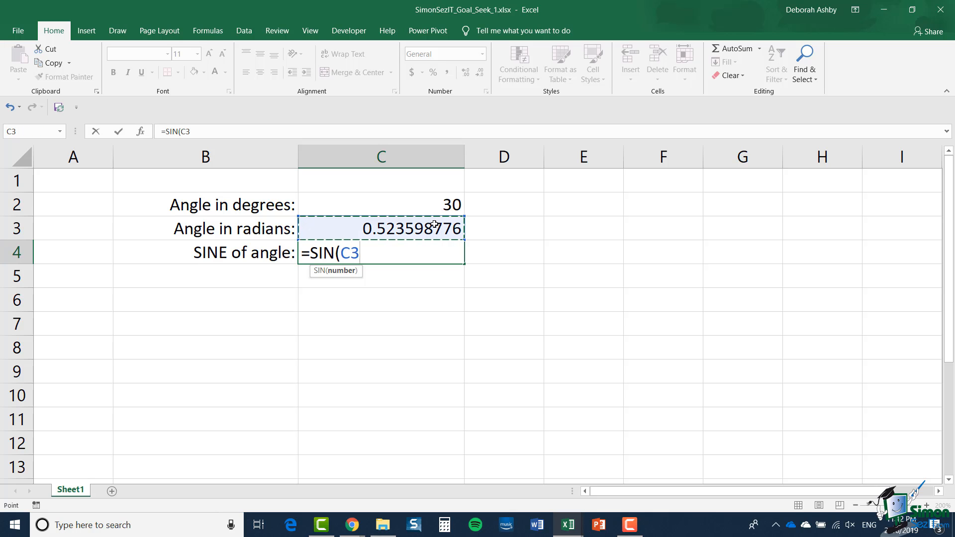
pyautogui.write(')')
pyautogui.press('Return')
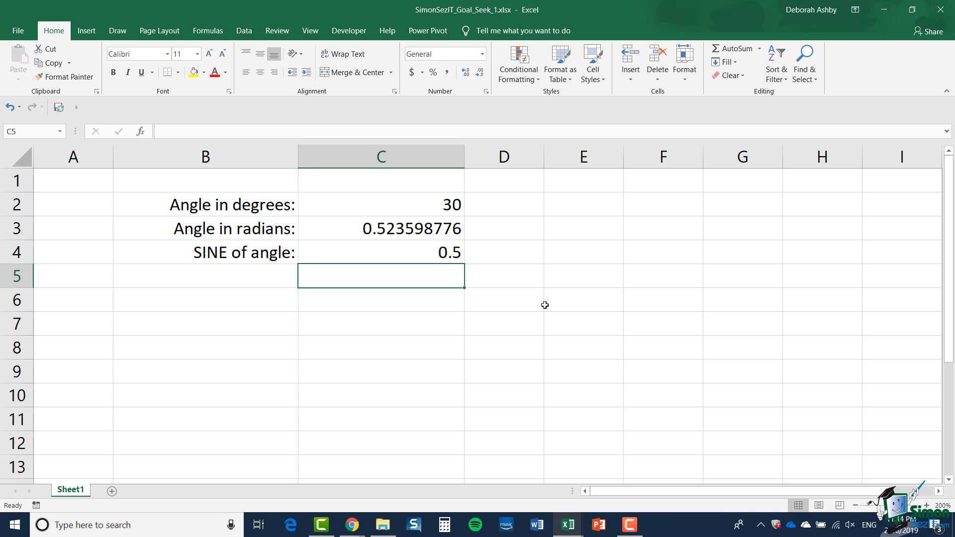
# Try angle values of 40 and 38 degrees in C2
pyautogui.click(408, 204)
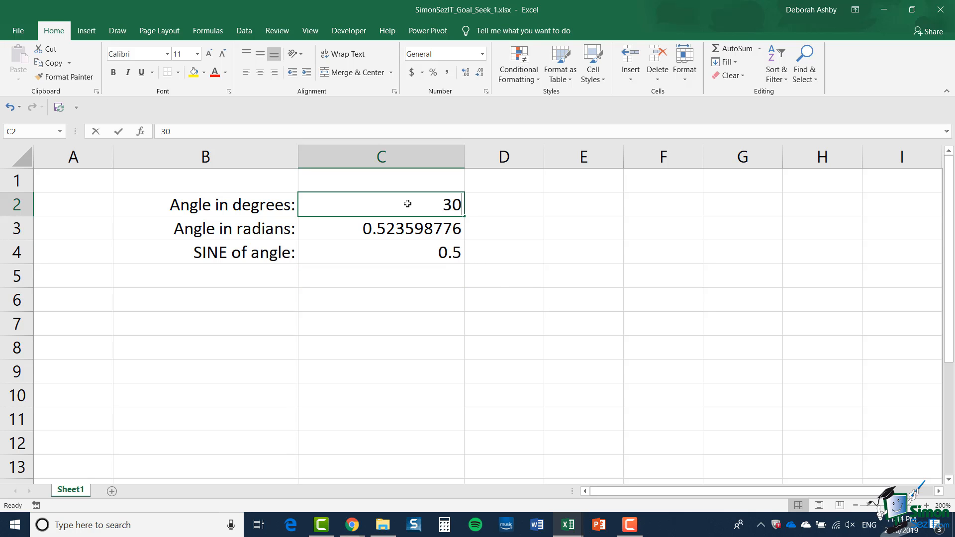
pyautogui.write('40')
pyautogui.press('Return')
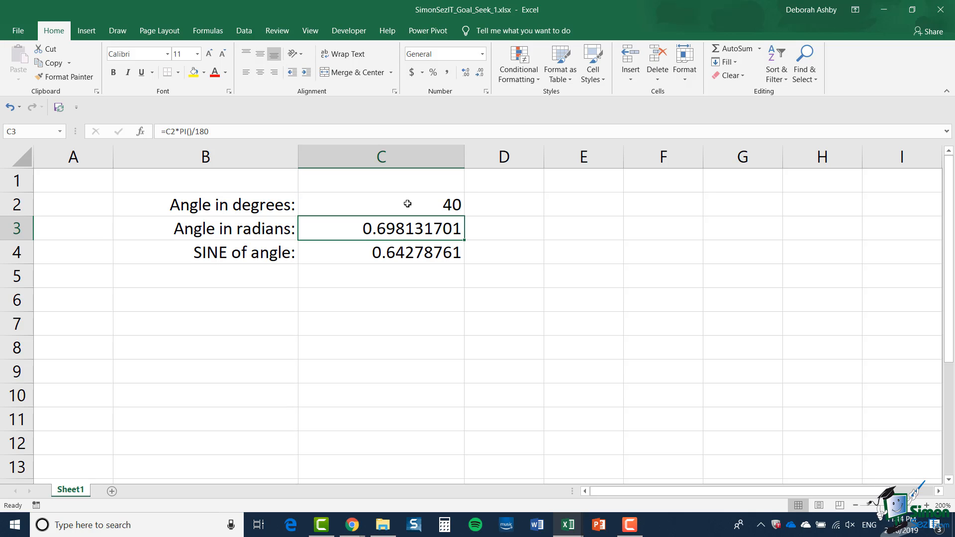
pyautogui.click(424, 208)
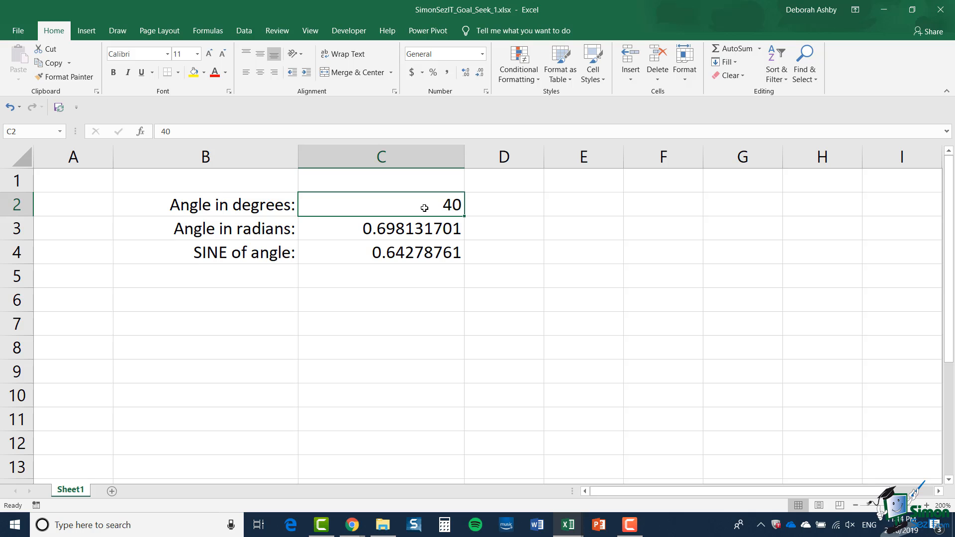
pyautogui.write('38')
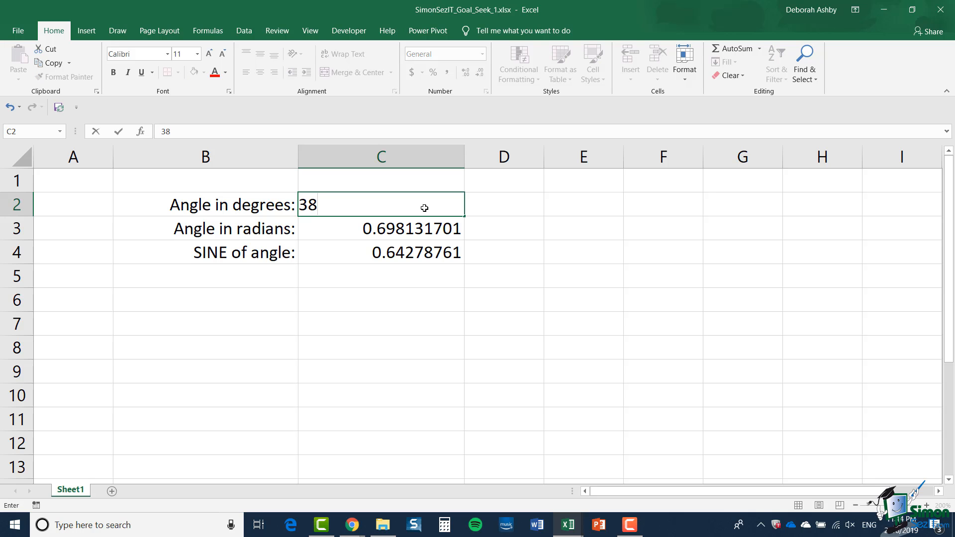
pyautogui.press('Return')
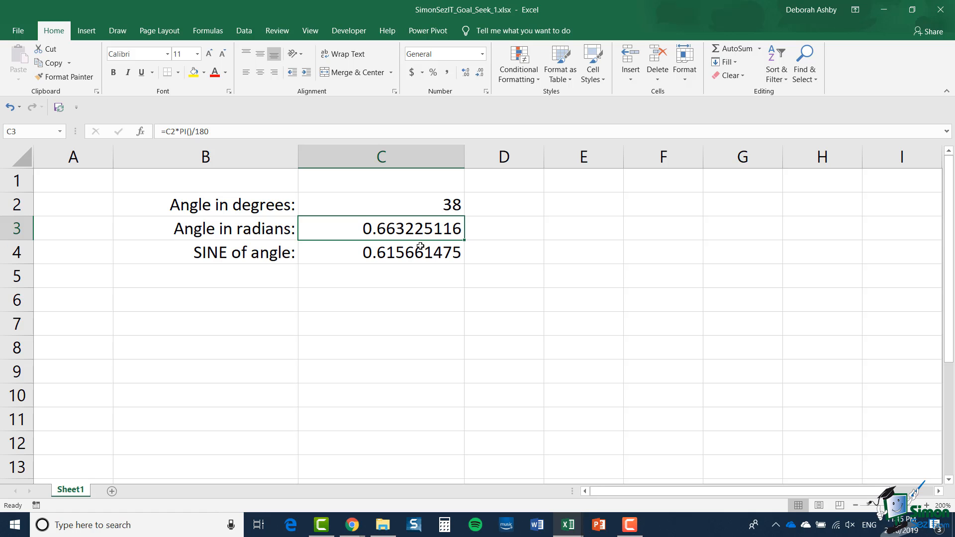
# Run Goal Seek to make C4 equal 0.6 by changing the angle in C2
pyautogui.click(428, 208)
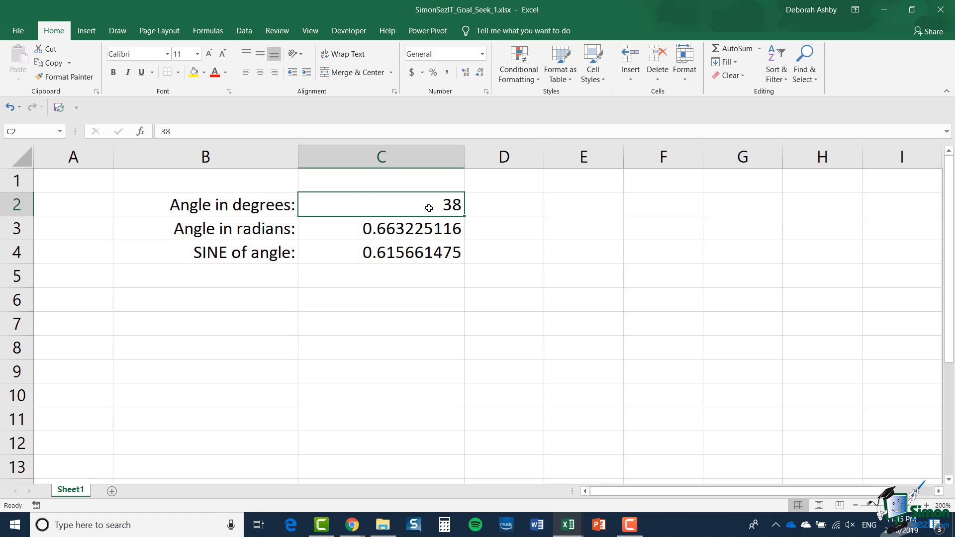
pyautogui.click(244, 32)
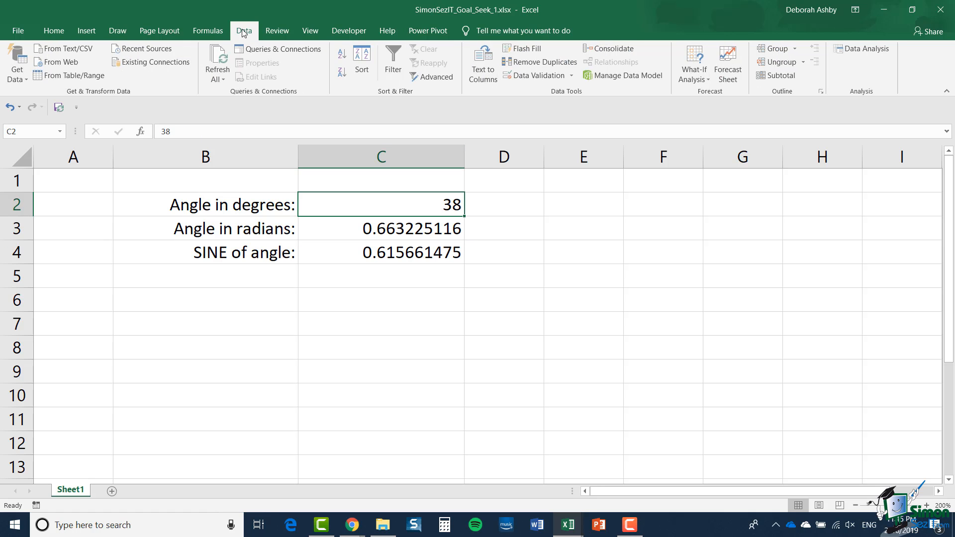
pyautogui.click(702, 77)
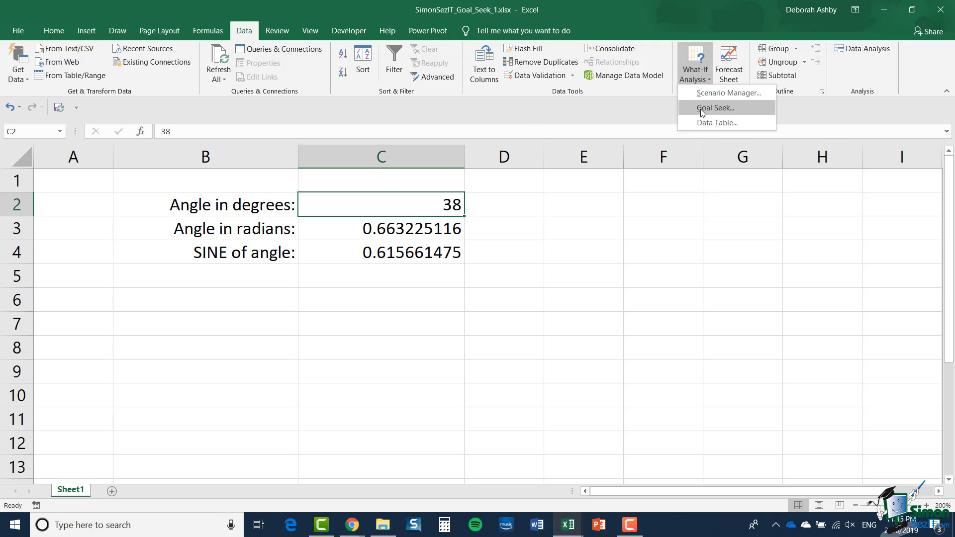
pyautogui.click(715, 108)
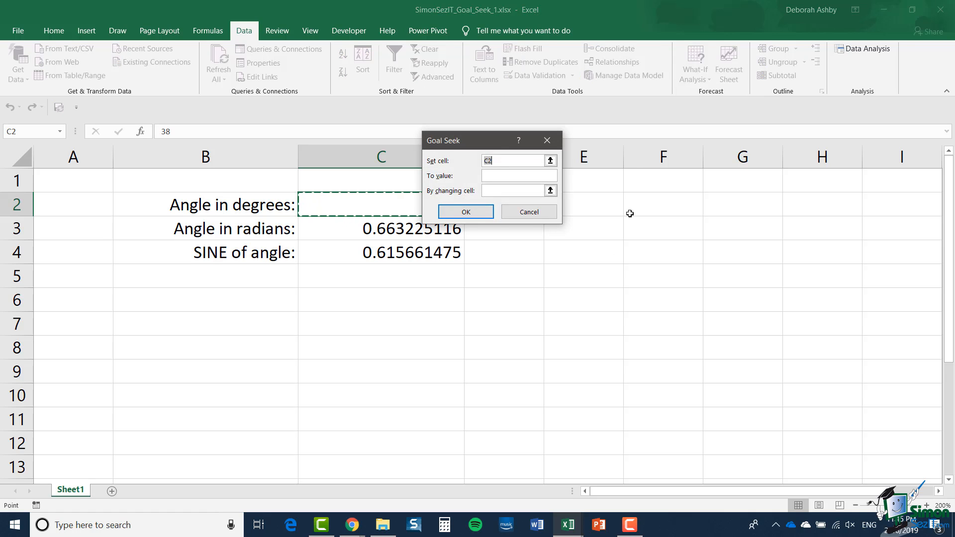
pyautogui.moveTo(463, 146); pyautogui.dragTo(533, 182)
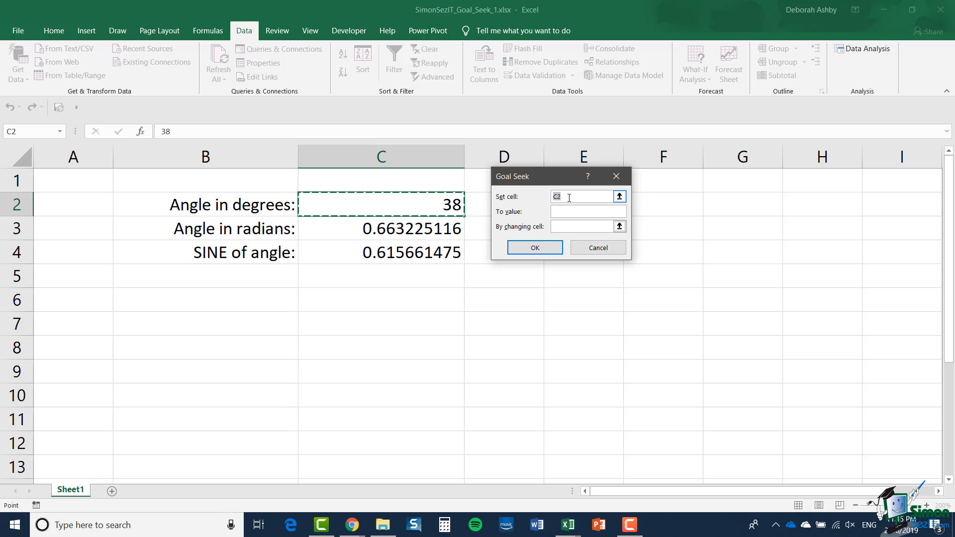
pyautogui.click(411, 256)
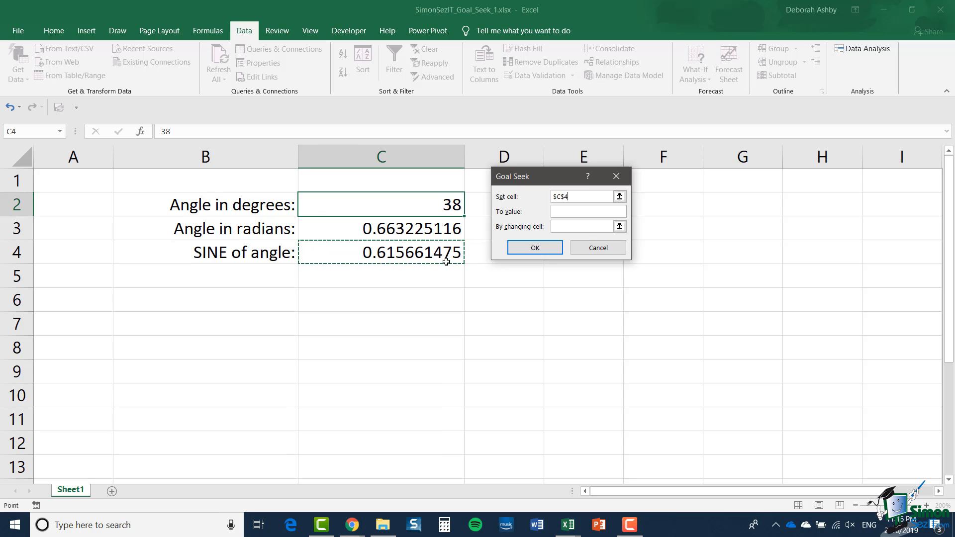
pyautogui.click(572, 215)
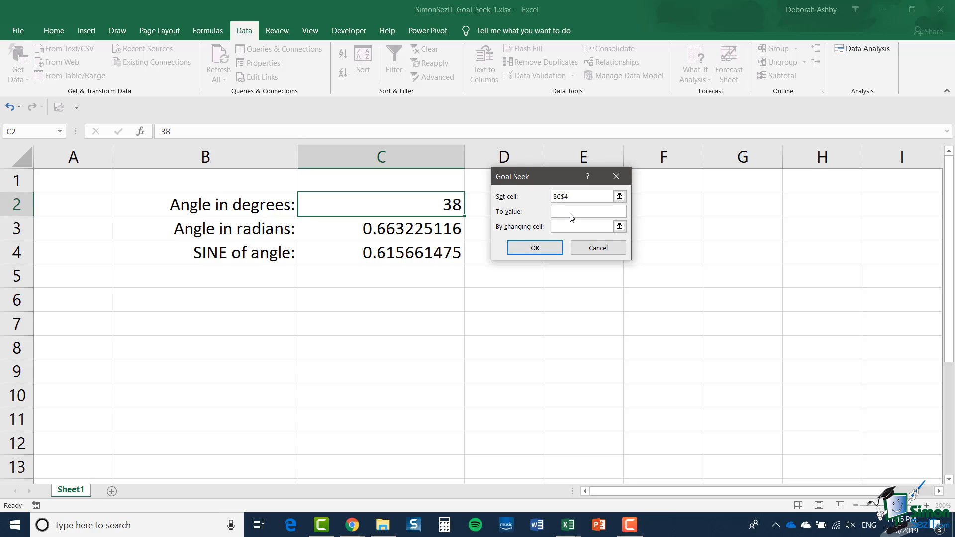
pyautogui.write('.6')
pyautogui.click(569, 226)
pyautogui.click(417, 207)
pyautogui.press('Return')
pyautogui.click(588, 248)
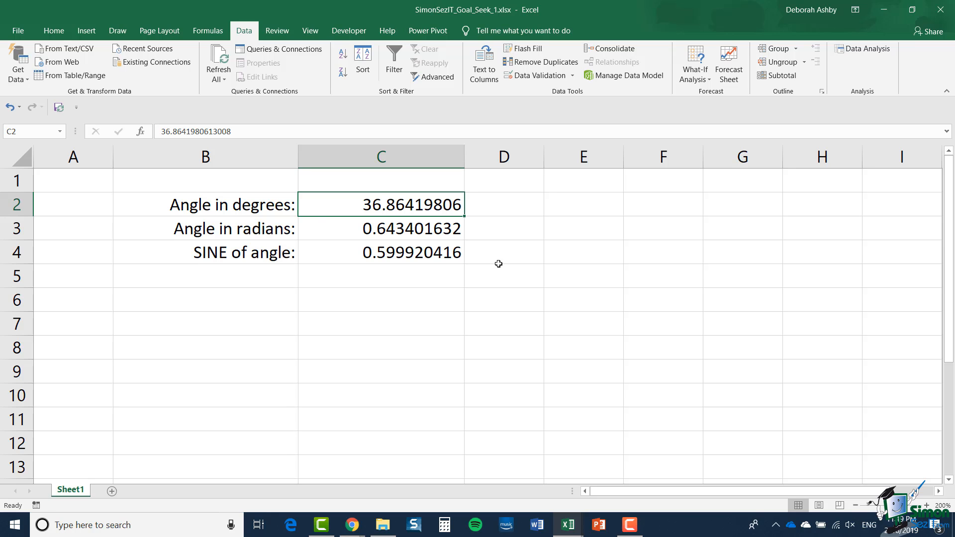
# In the formula options, enable iterative calculation, set maximum iterations to 500 and reduce the maximum change
pyautogui.click(17, 32)
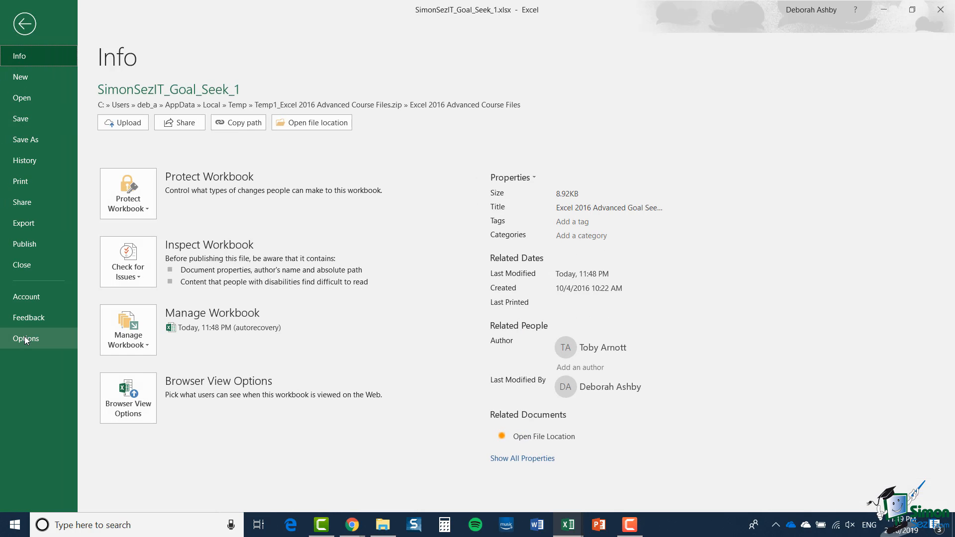
pyautogui.click(24, 339)
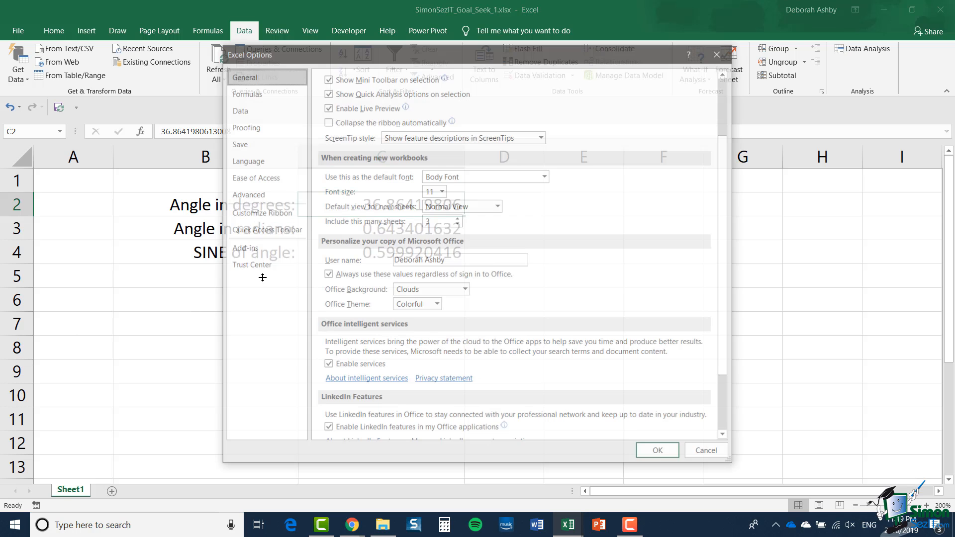
pyautogui.click(251, 96)
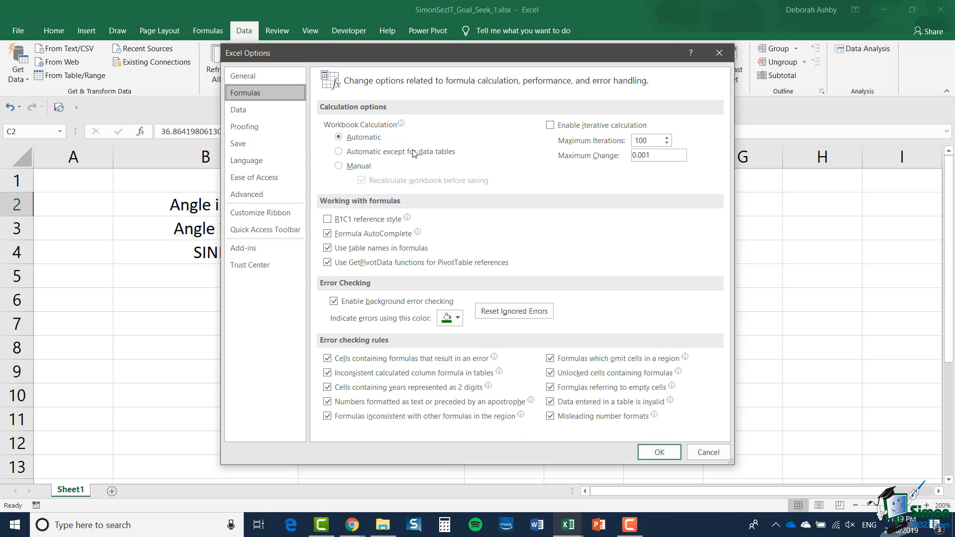
pyautogui.click(551, 126)
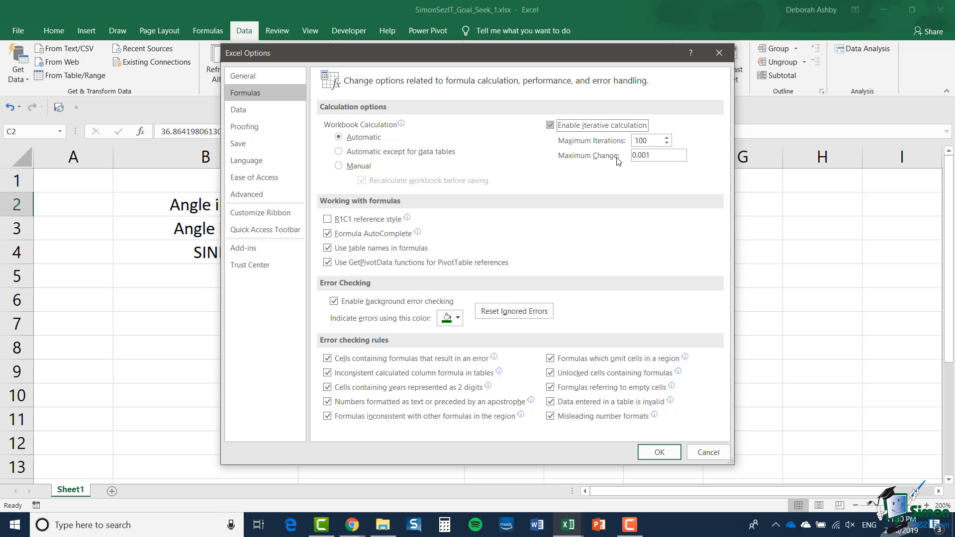
pyautogui.click(627, 141)
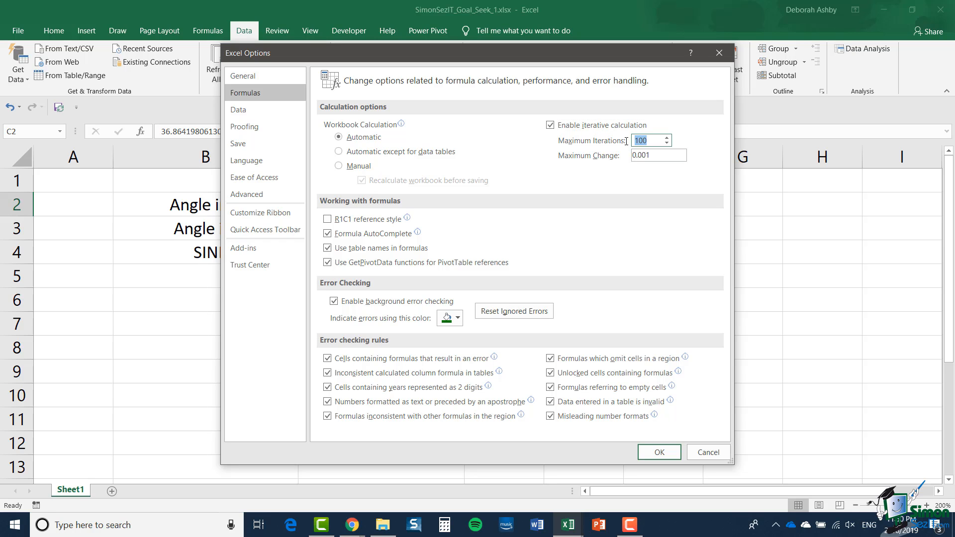
pyautogui.write('500')
pyautogui.click(648, 156)
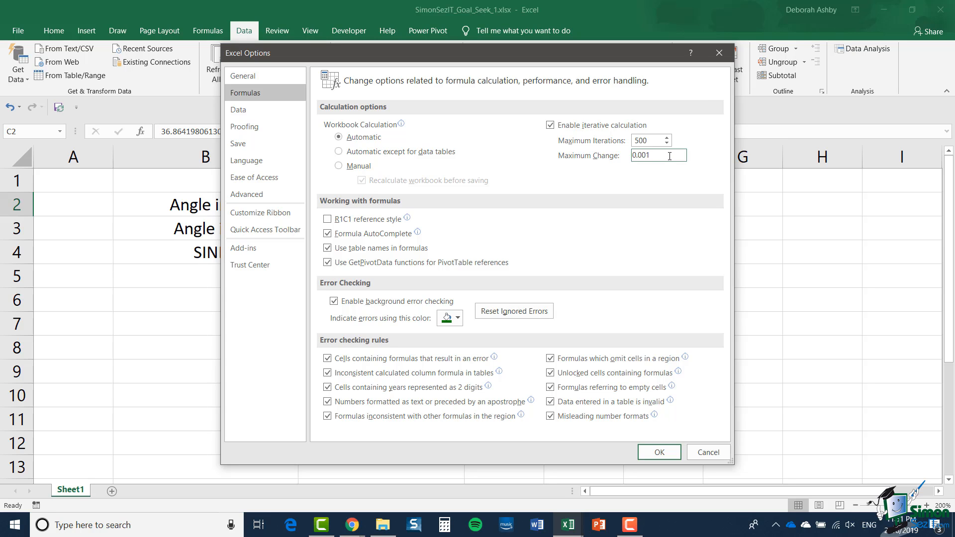
pyautogui.write('000')
pyautogui.click(661, 454)
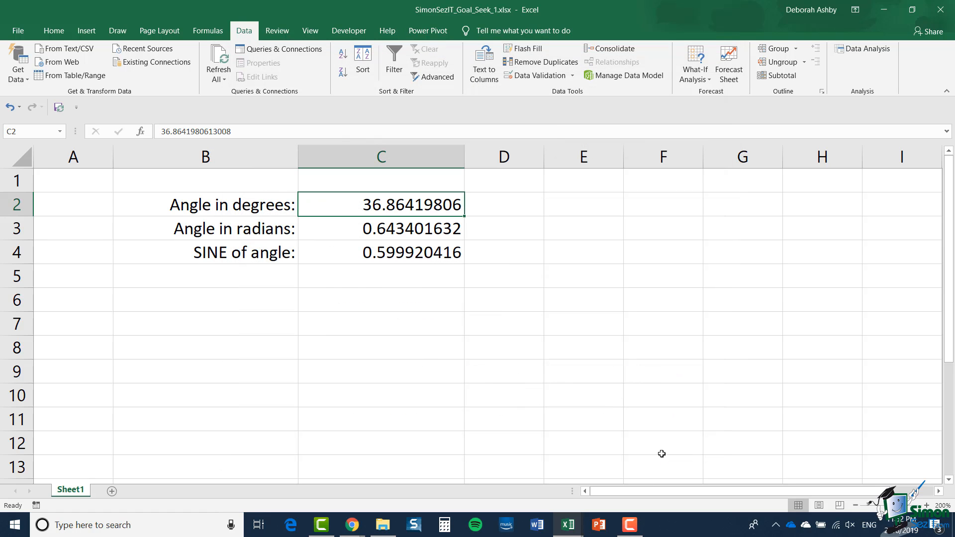
# Rerun Goal Seek setting C4 to 0.6 by changing C2
pyautogui.click(422, 256)
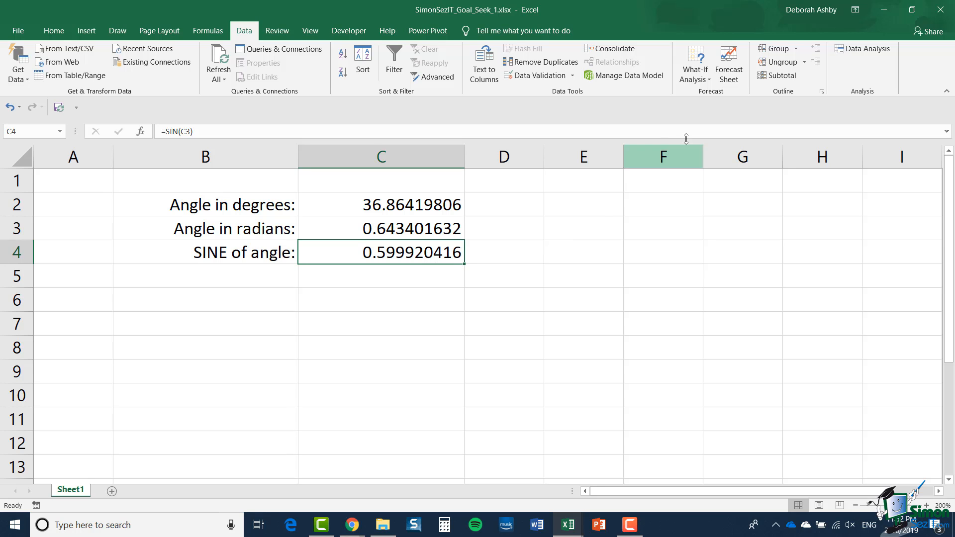
pyautogui.click(705, 78)
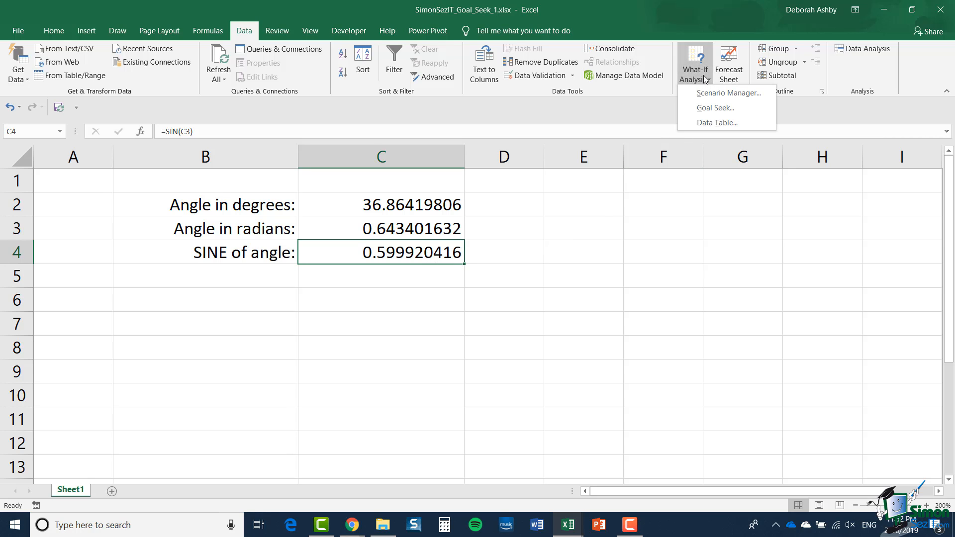
pyautogui.click(709, 109)
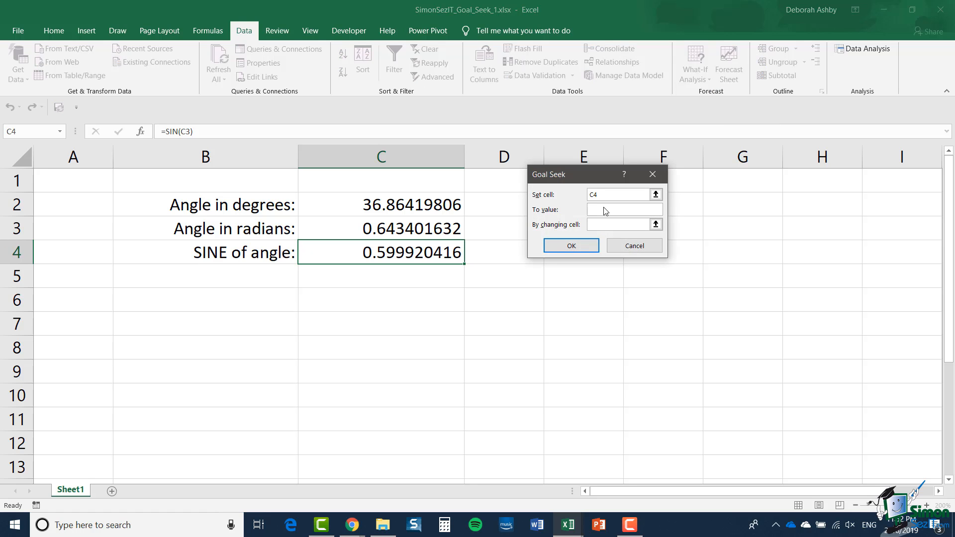
pyautogui.write('.6')
pyautogui.press('Tab')
pyautogui.click(420, 198)
pyautogui.click(582, 248)
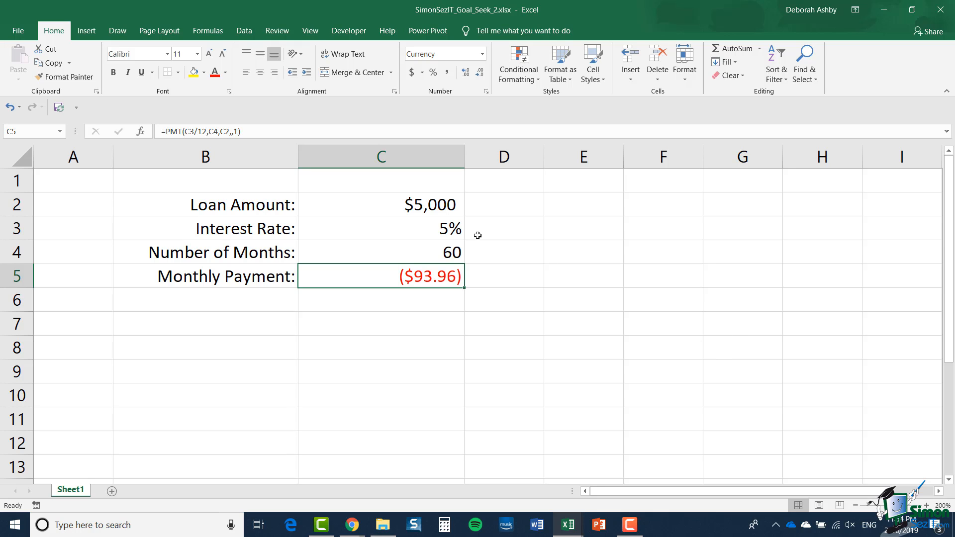
# Run Goal Seek to set the monthly payment in C5 to 200 by changing the loan amount in C2
pyautogui.click(428, 210)
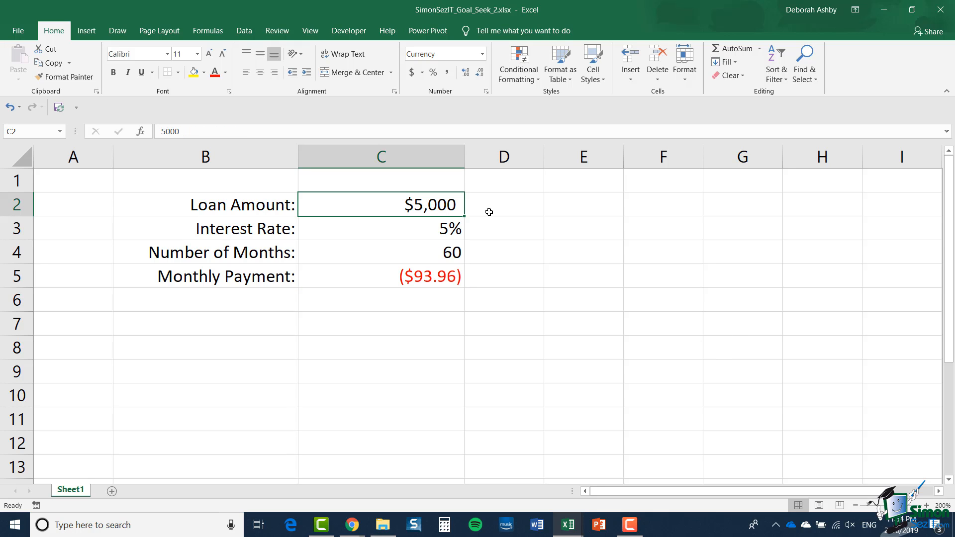
pyautogui.click(453, 232)
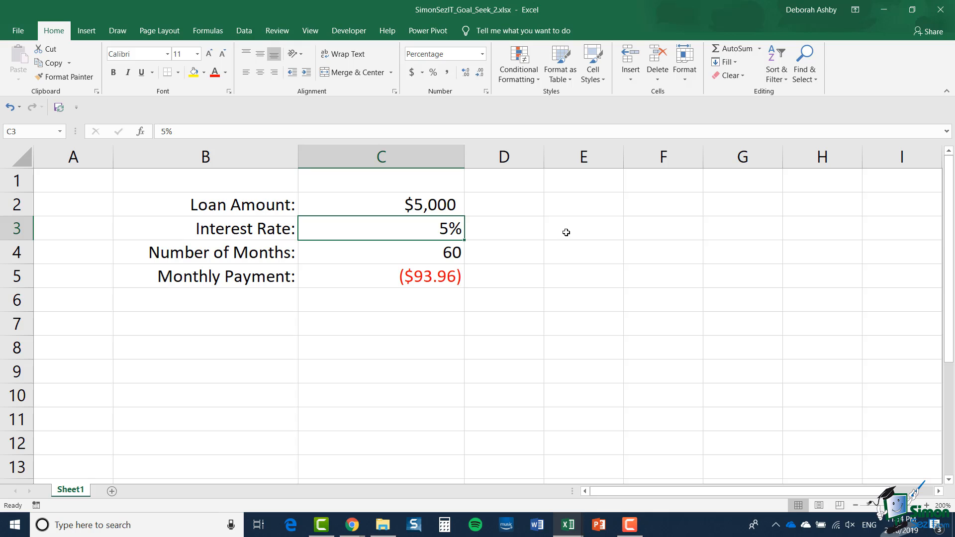
pyautogui.click(440, 255)
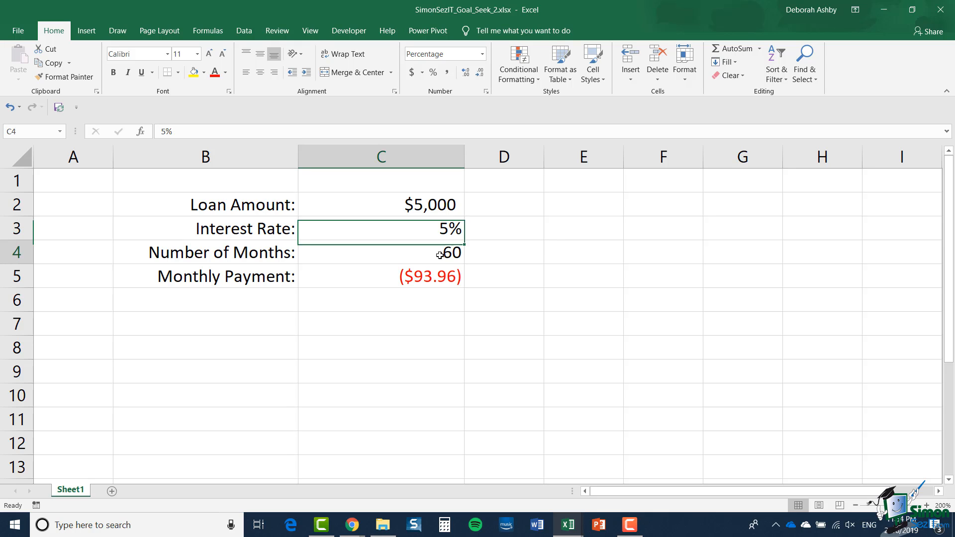
pyautogui.click(442, 282)
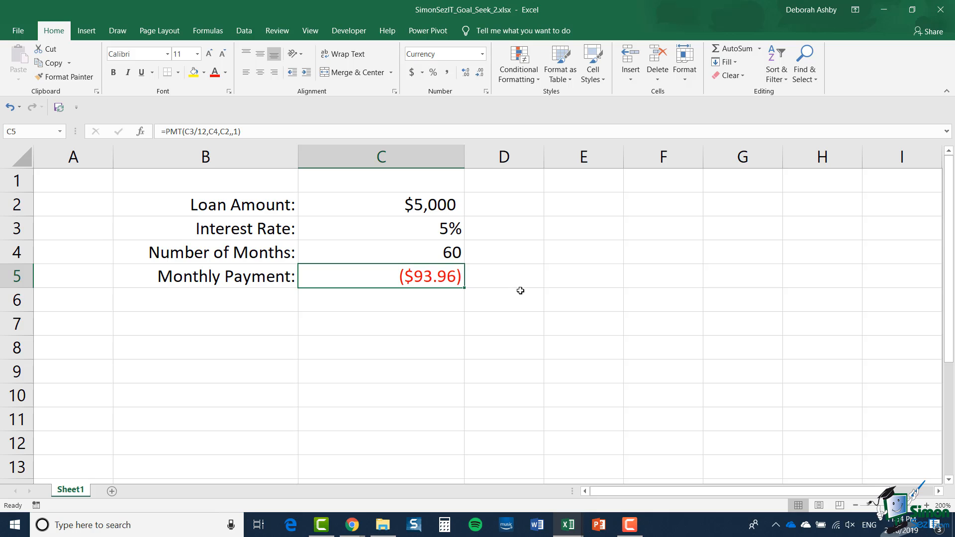
pyautogui.click(247, 36)
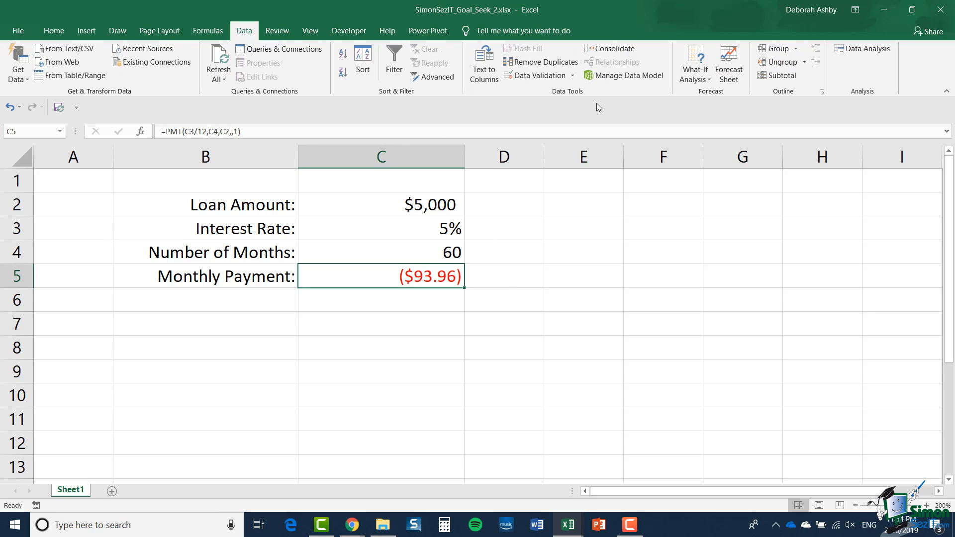
pyautogui.click(702, 78)
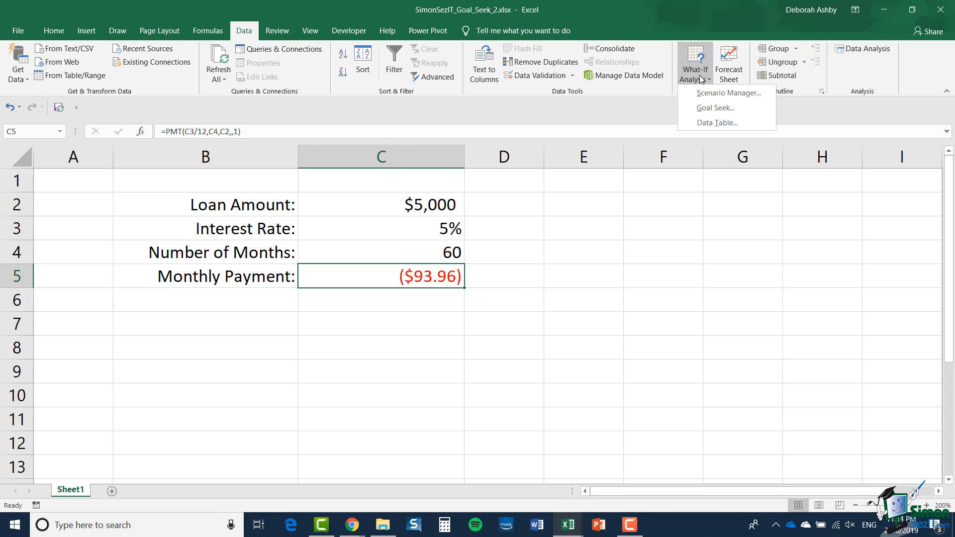
pyautogui.click(702, 114)
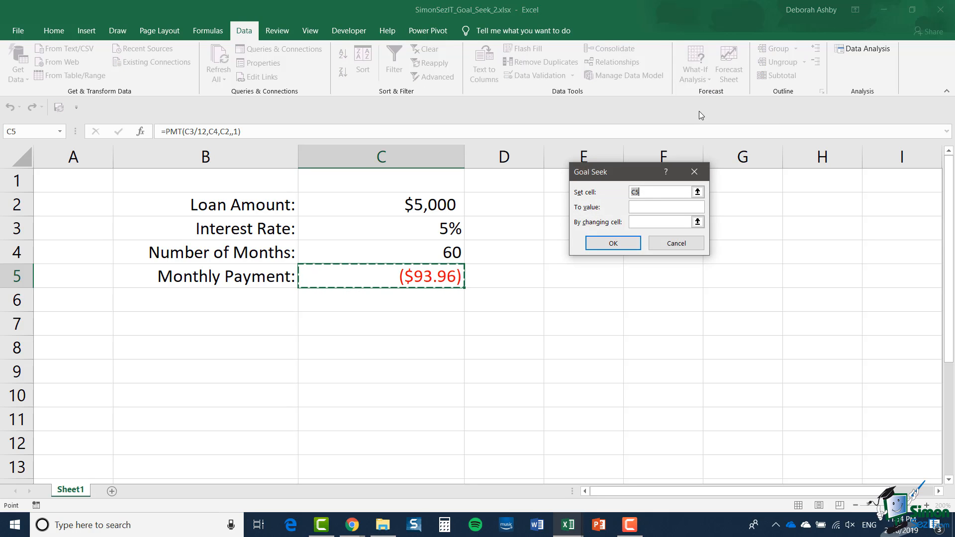
pyautogui.click(646, 209)
pyautogui.write('2')
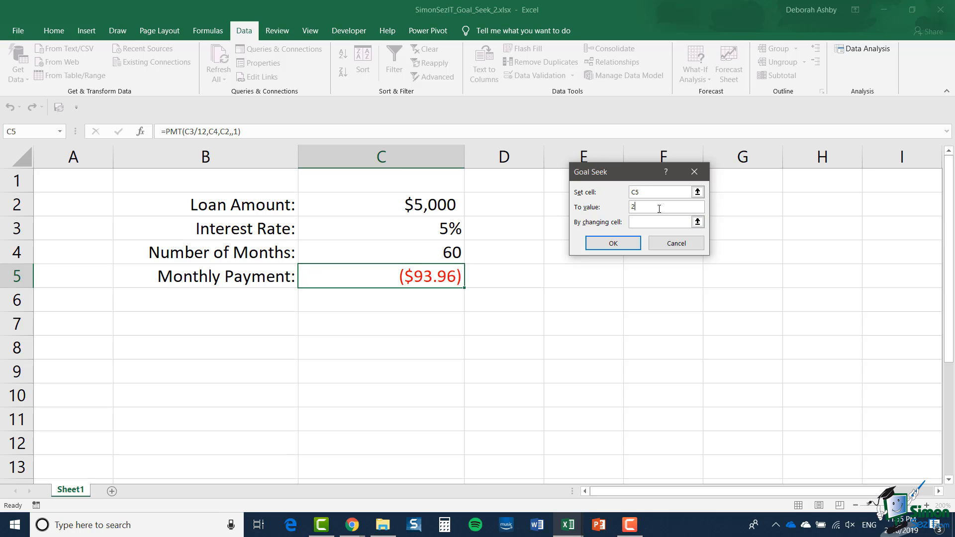
pyautogui.write('00')
pyautogui.click(650, 224)
pyautogui.click(405, 204)
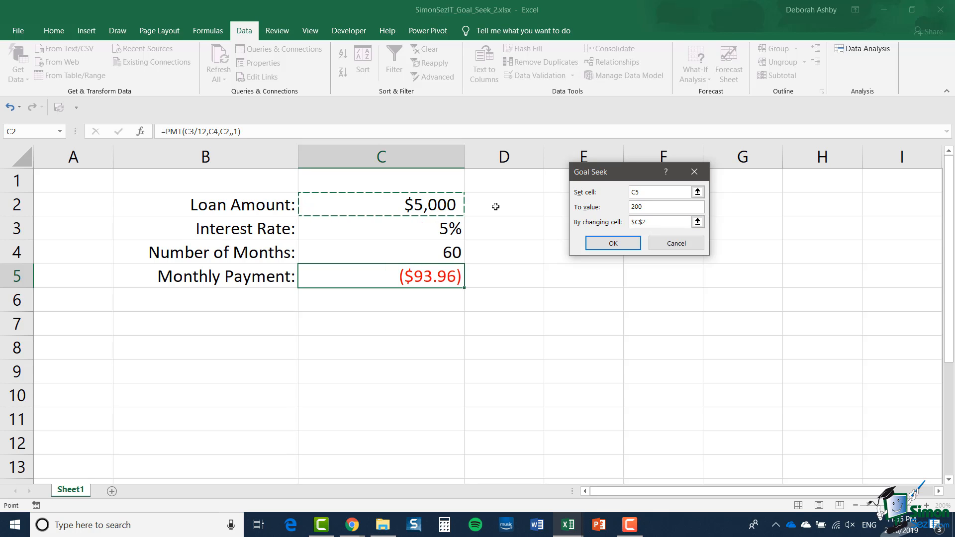
pyautogui.press('Return')
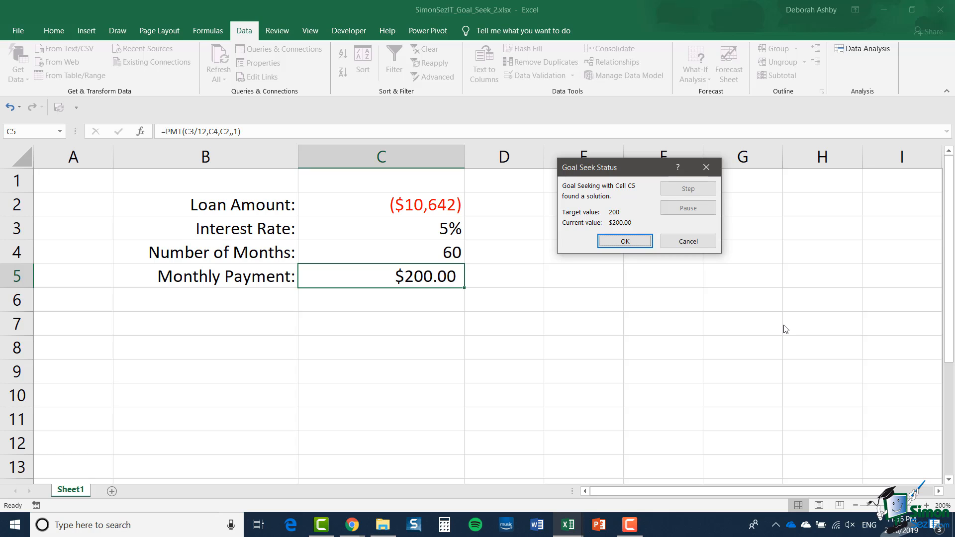